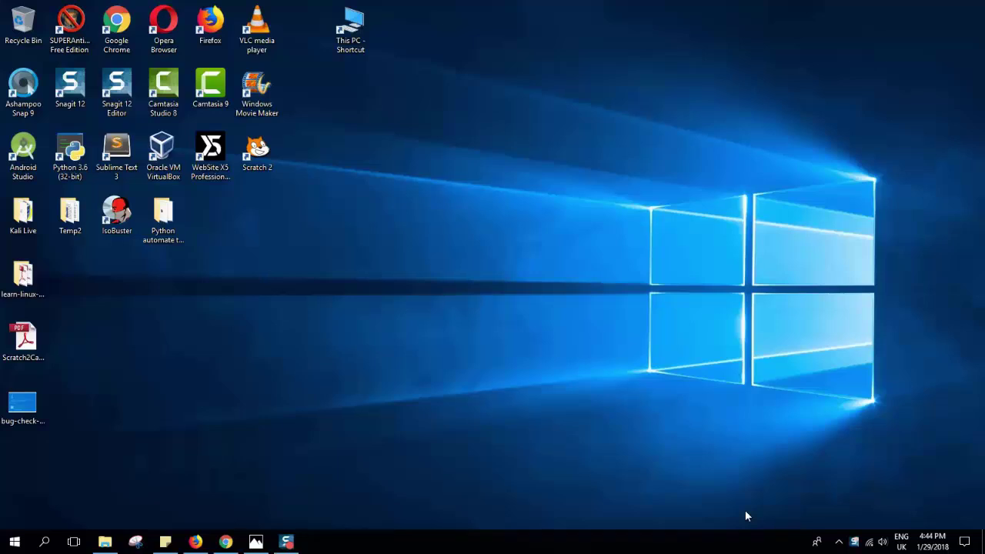
Open the bug-check example blue-screen image (page fault in nonpaged area) in Photos.
left_click(255, 541)
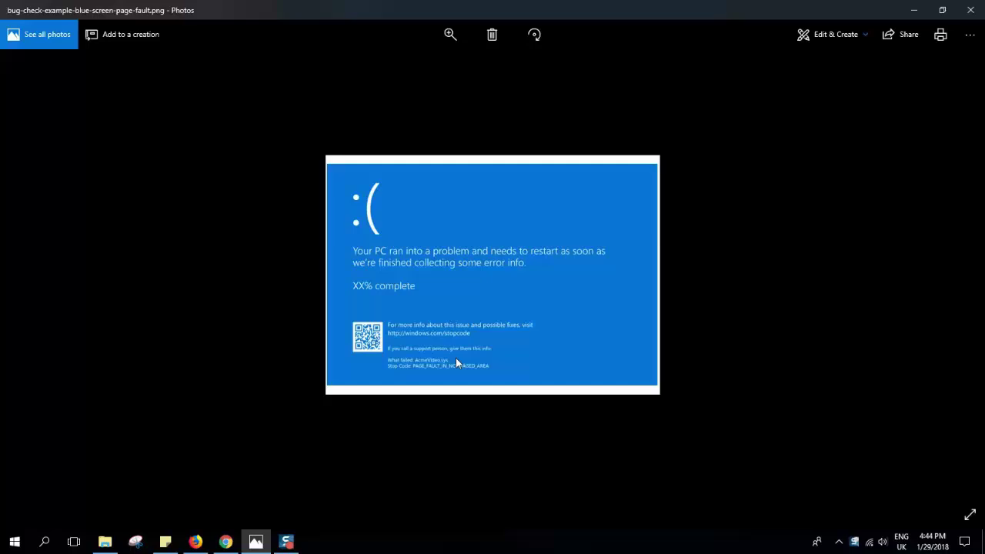
Minimize the crash image and move the Oracle VM VirtualBox shortcut below Scratch 2.
left_click(913, 10)
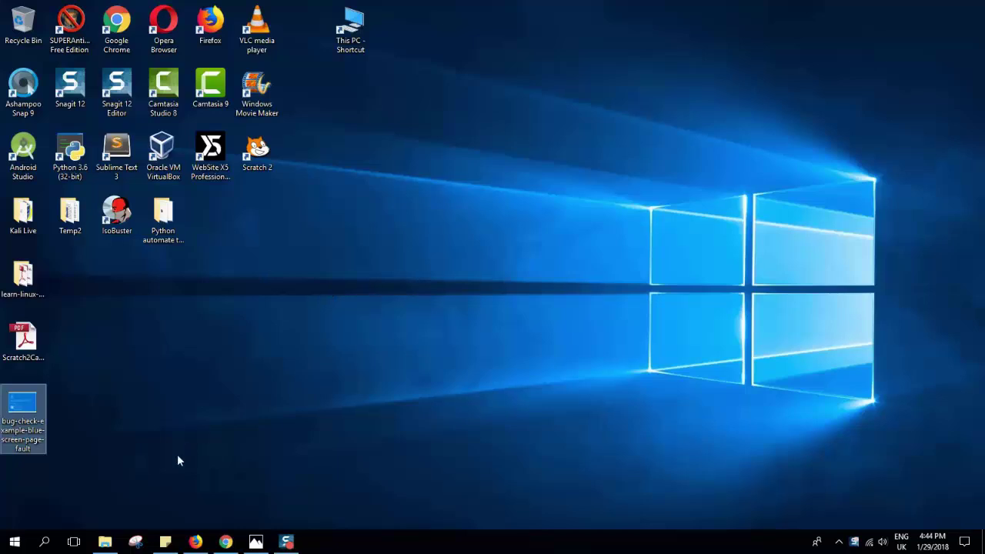
left_click_drag(181, 168, 285, 237)
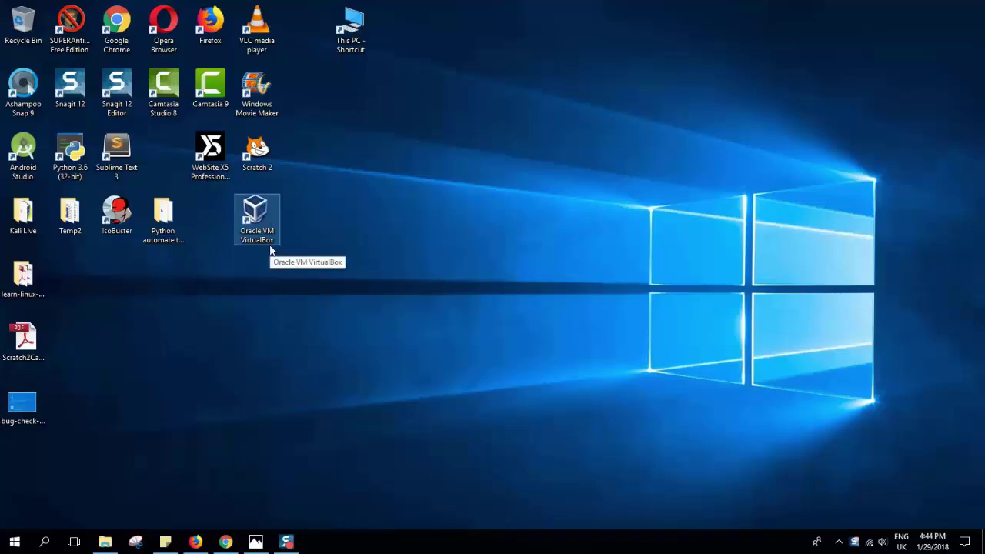
left_click(140, 415)
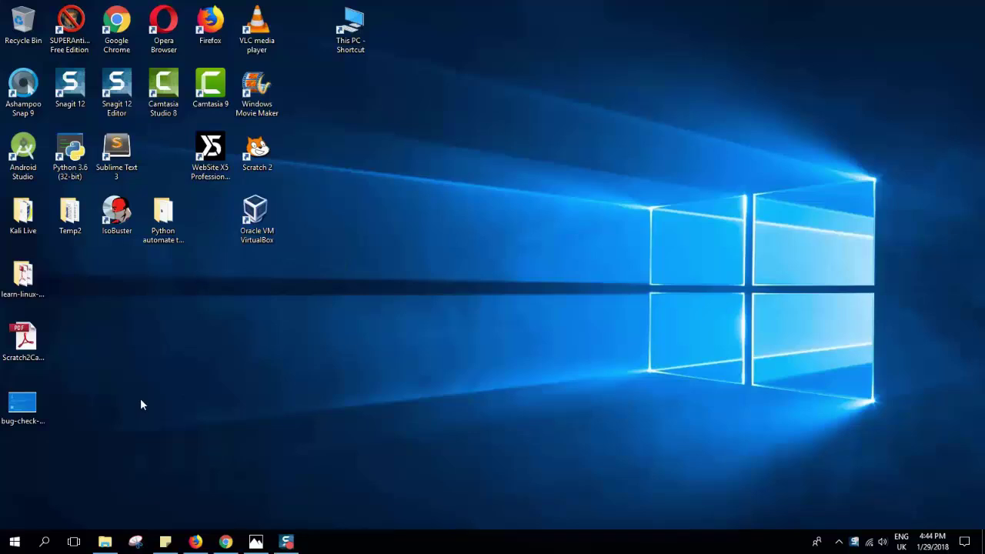
Search for 'turn windows features' and open the 'Turn Windows features on or off' result.
left_click(46, 542)
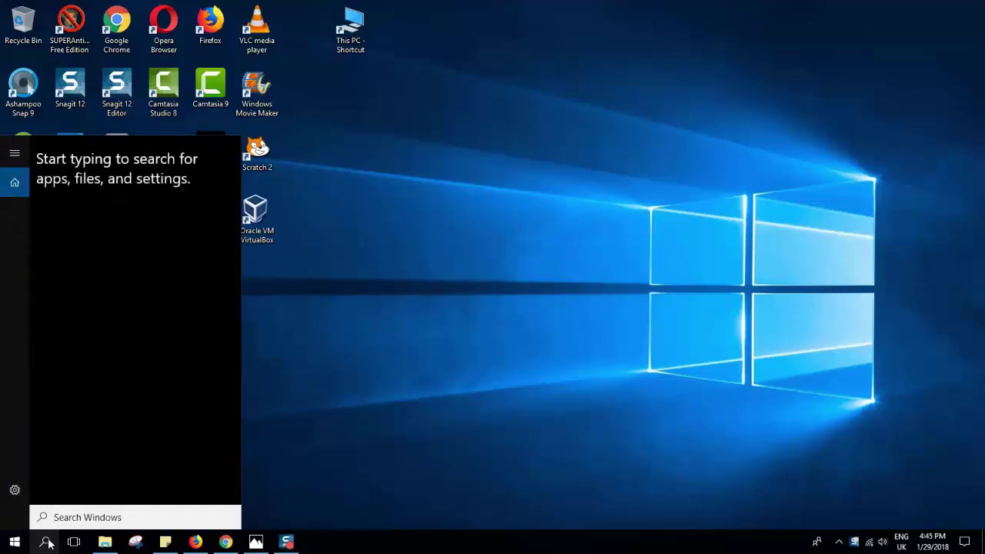
left_click(300, 466)
left_click(45, 542)
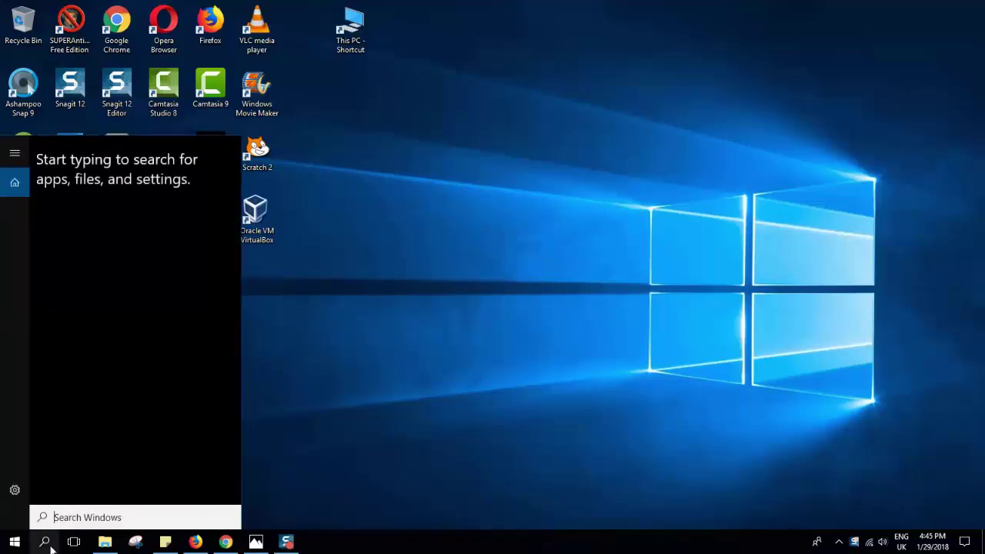
type("turn woi")
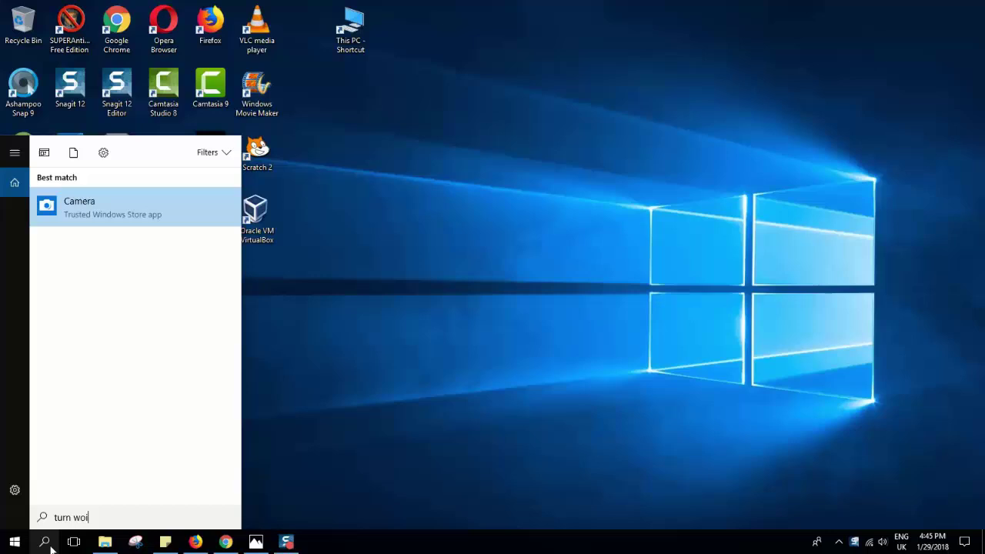
key("BackSpace")
key("BackSpace")
type("indow")
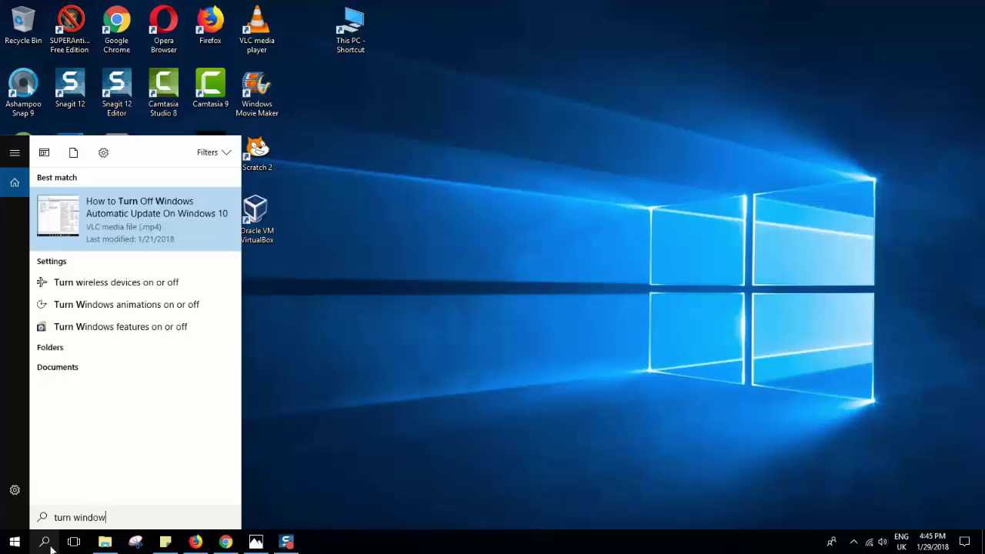
type("s feature")
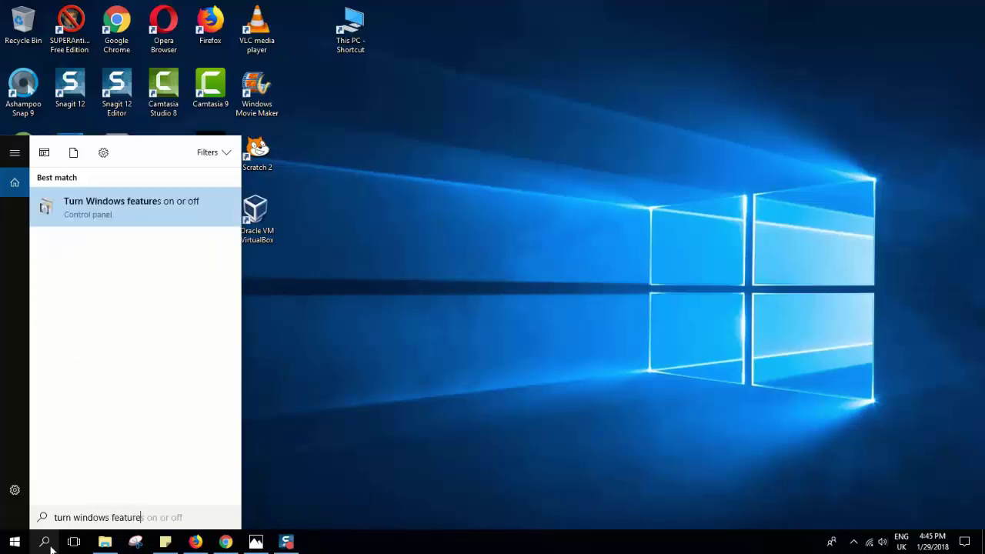
type("s")
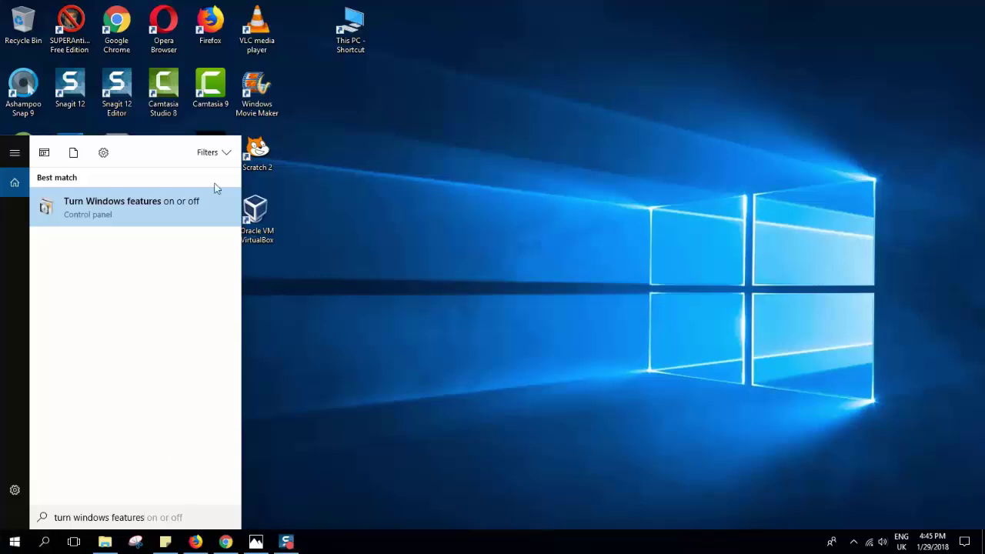
left_click(131, 208)
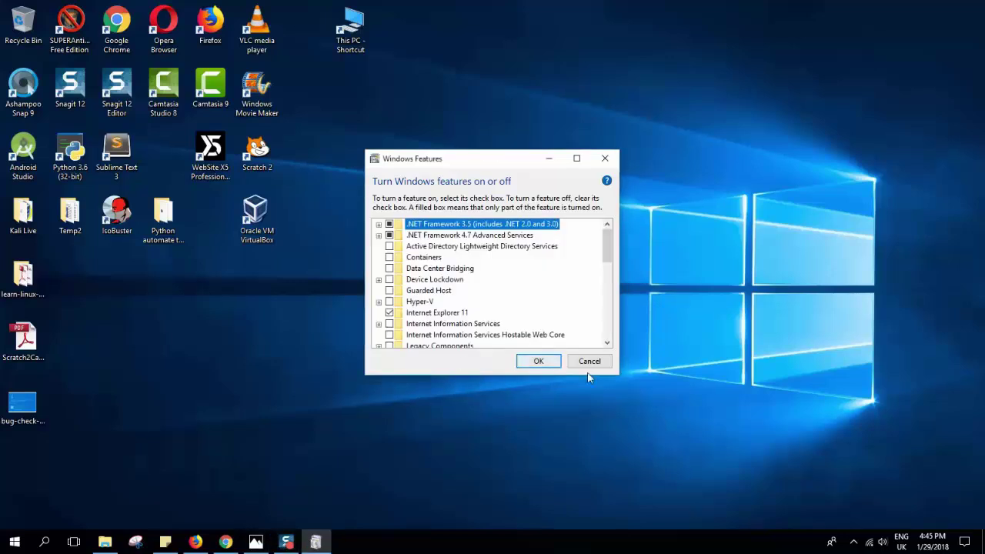
Enlarge the loaded Windows Features dialog to show a longer feature list.
mouse_move(618, 374)
left_mouse_down()
mouse_move(694, 461)
mouse_move(884, 476)
left_mouse_up()
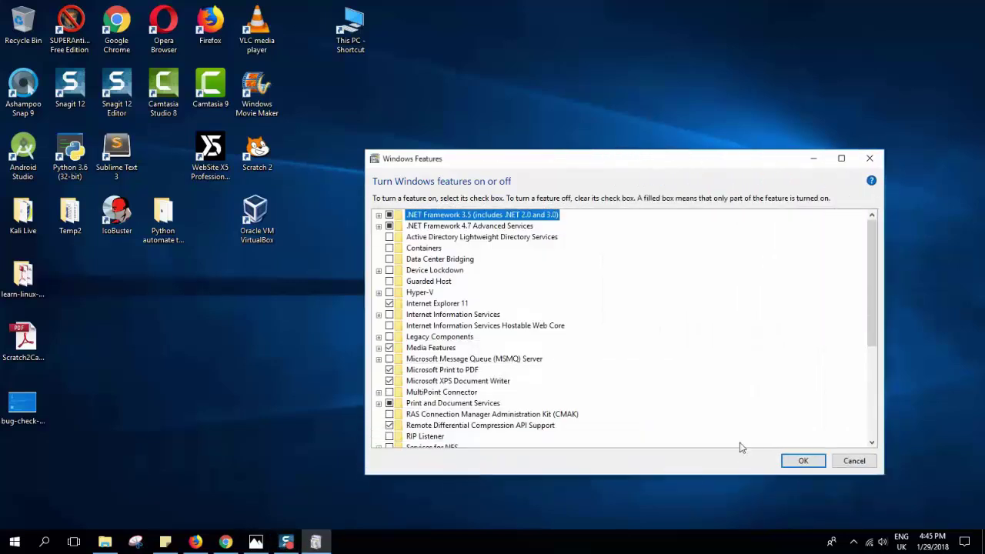
Expand Hyper-V, uncheck it and both sub-features, then cancel the dialog.
left_click(390, 293)
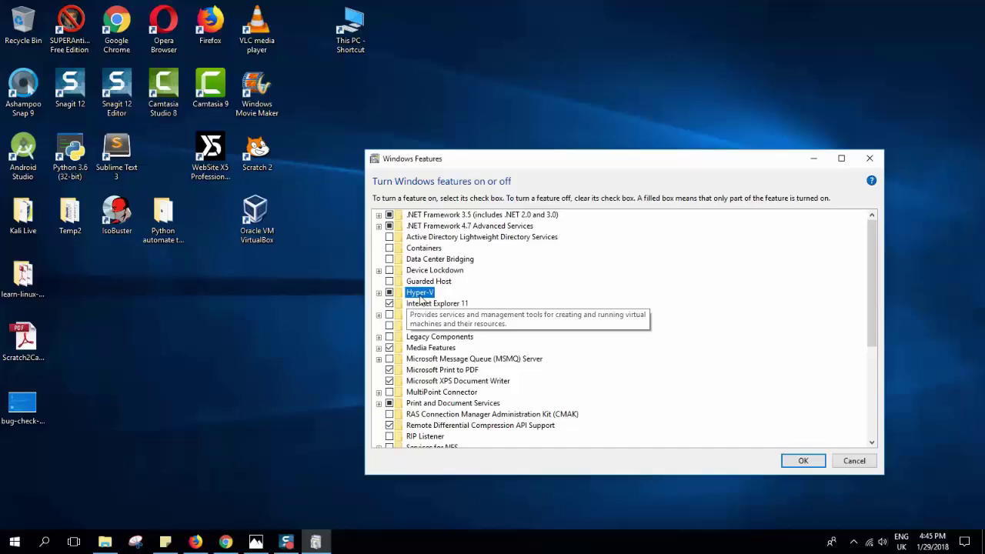
left_click(378, 293)
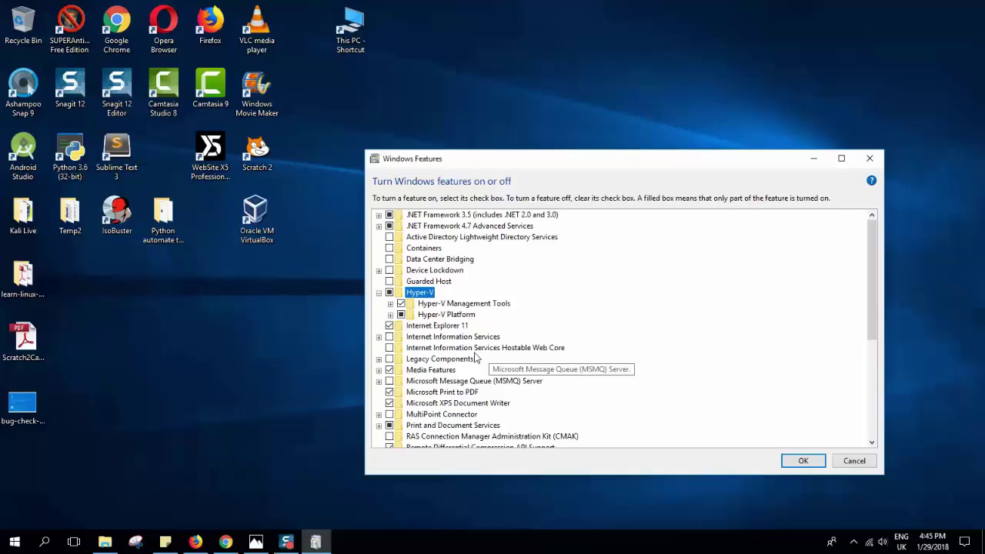
left_click(390, 293)
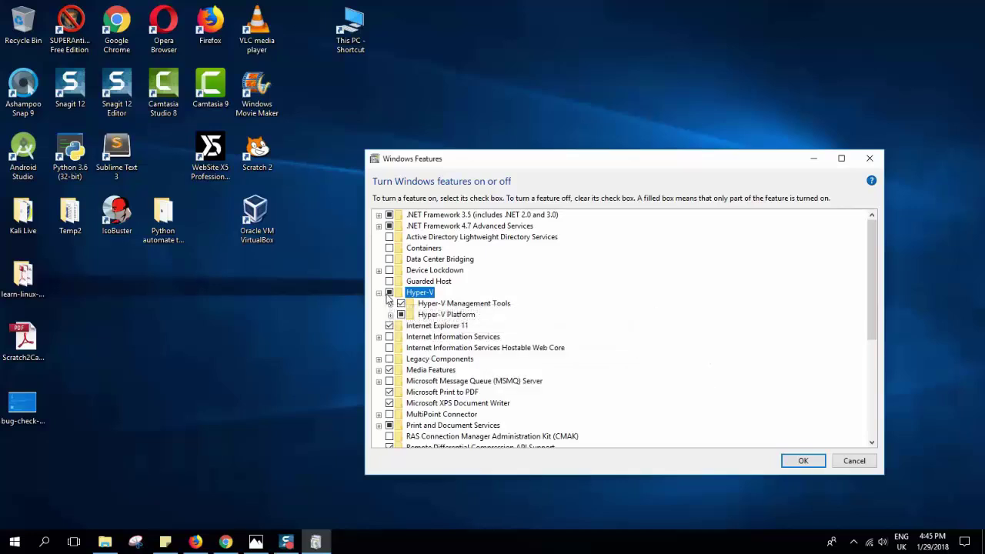
left_click(389, 294)
left_click(866, 463)
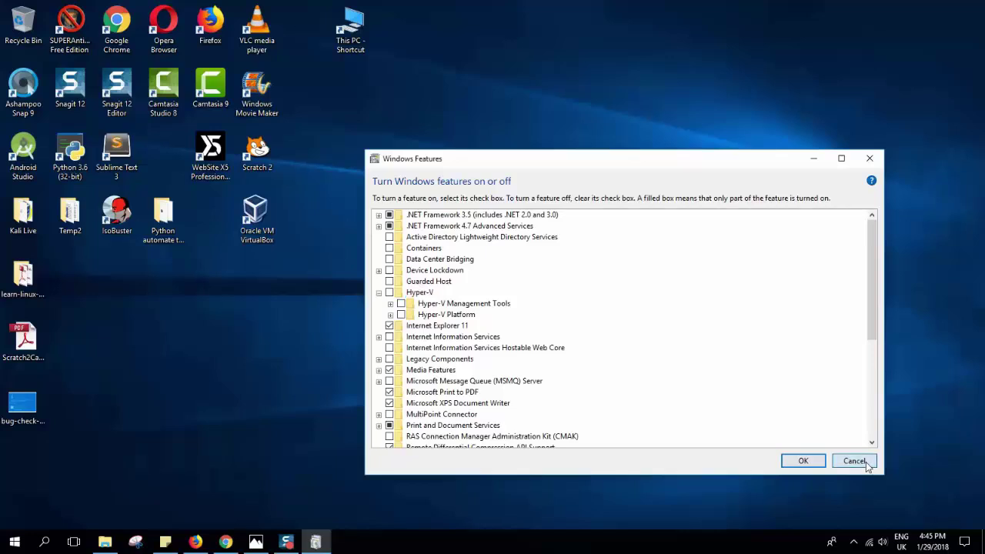
left_click(800, 462)
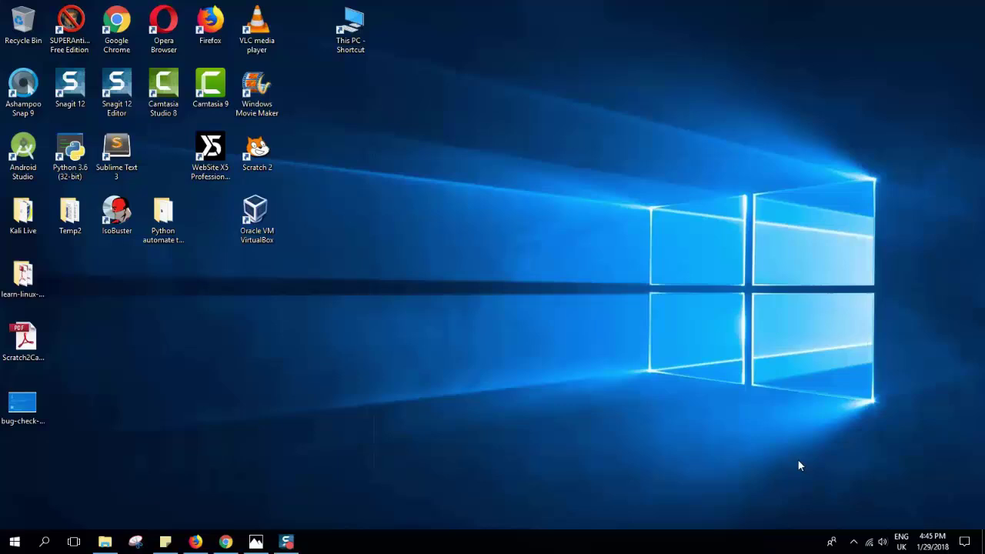